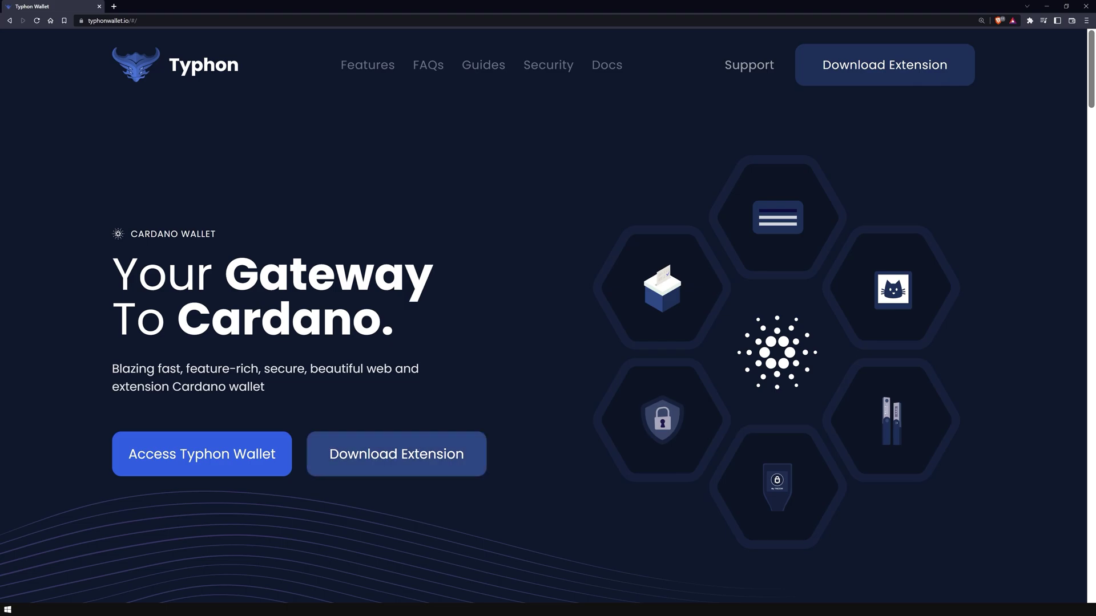
Go to the Typhon download page and open its Chrome Web Store listing for Brave.
click(397, 454)
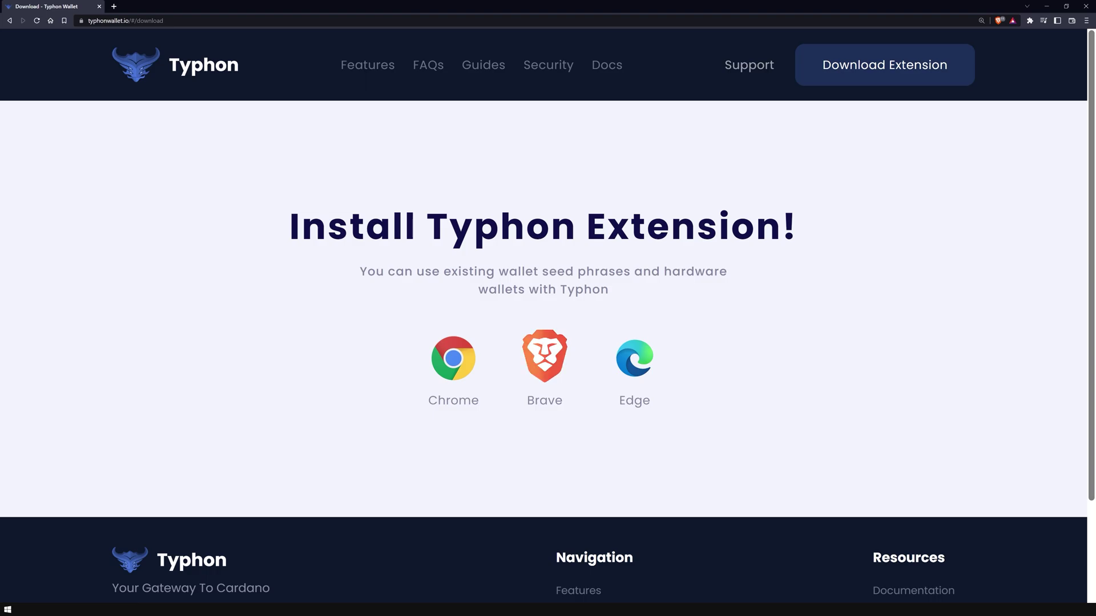
click(544, 357)
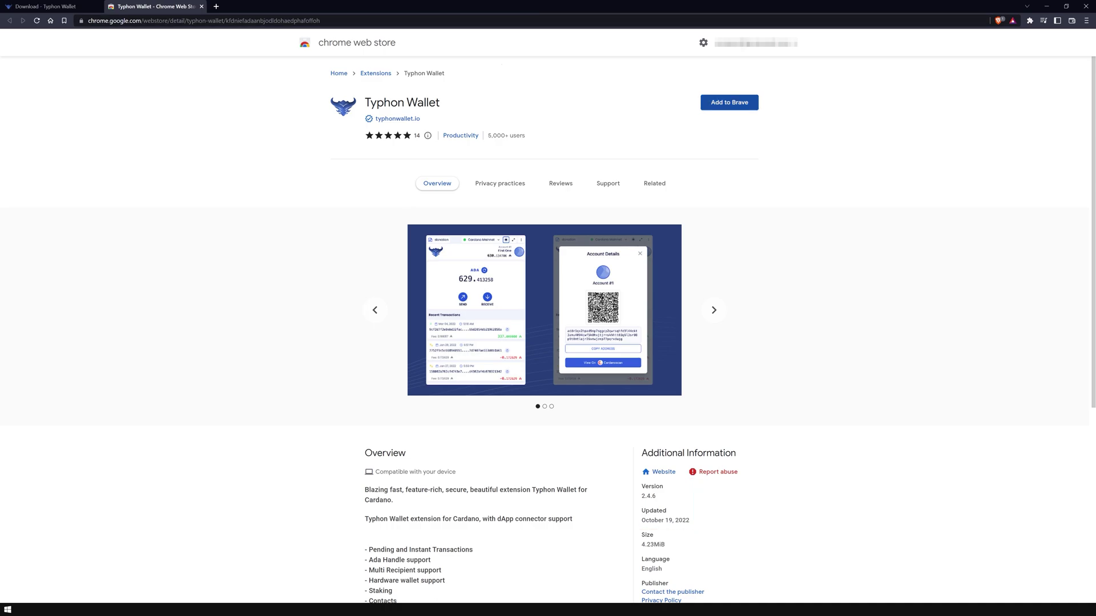
Add the Typhon Wallet extension to Brave and confirm the installation.
click(728, 102)
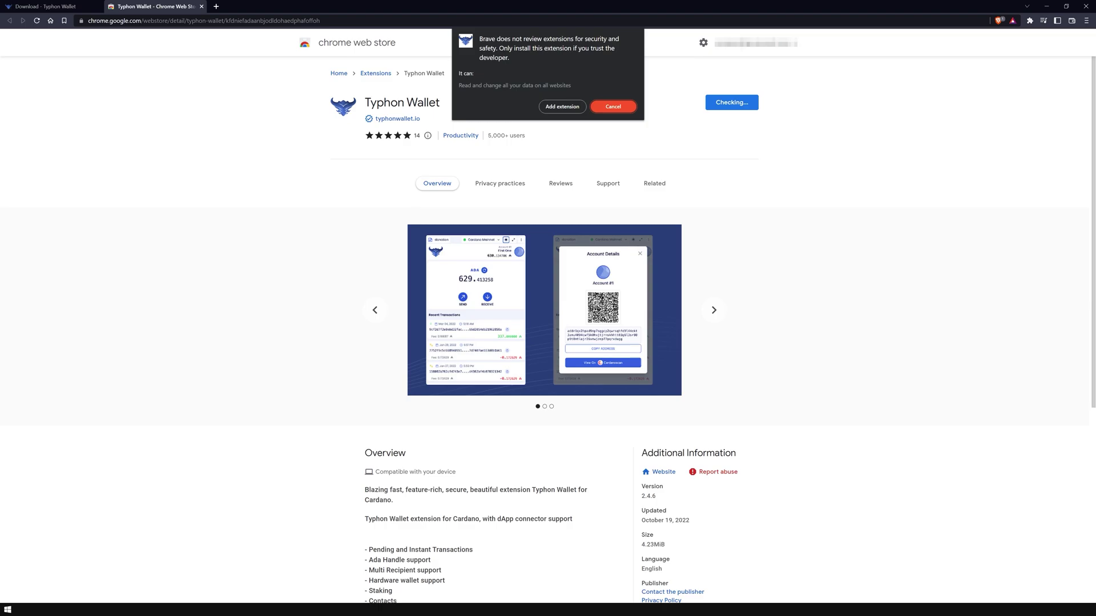
click(562, 107)
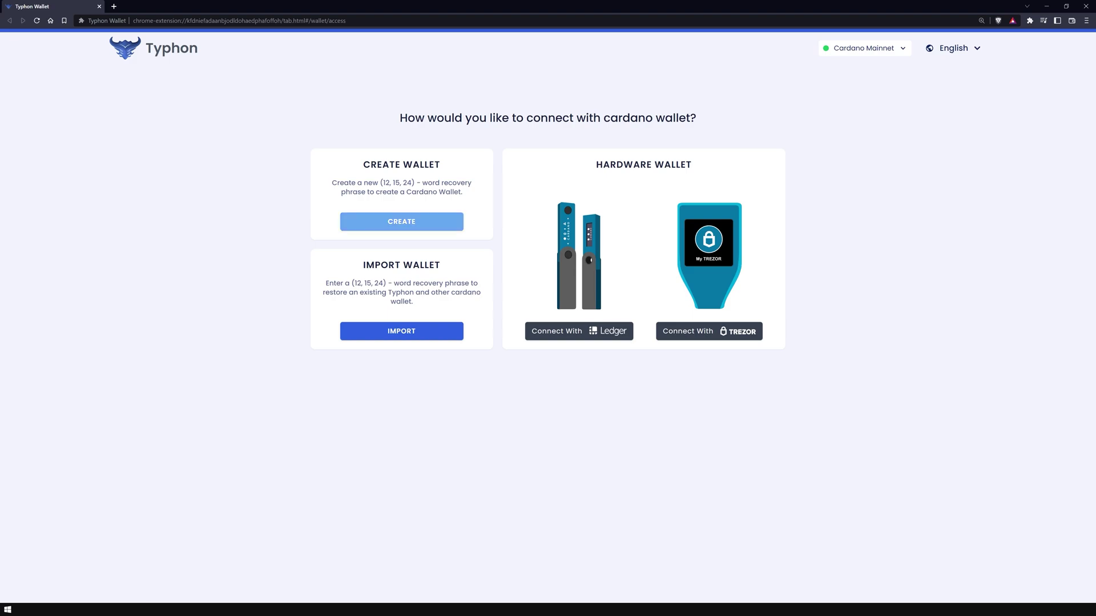
Create a wallet named 'My Wallet', enter and confirm its password, and accept the terms.
click(401, 222)
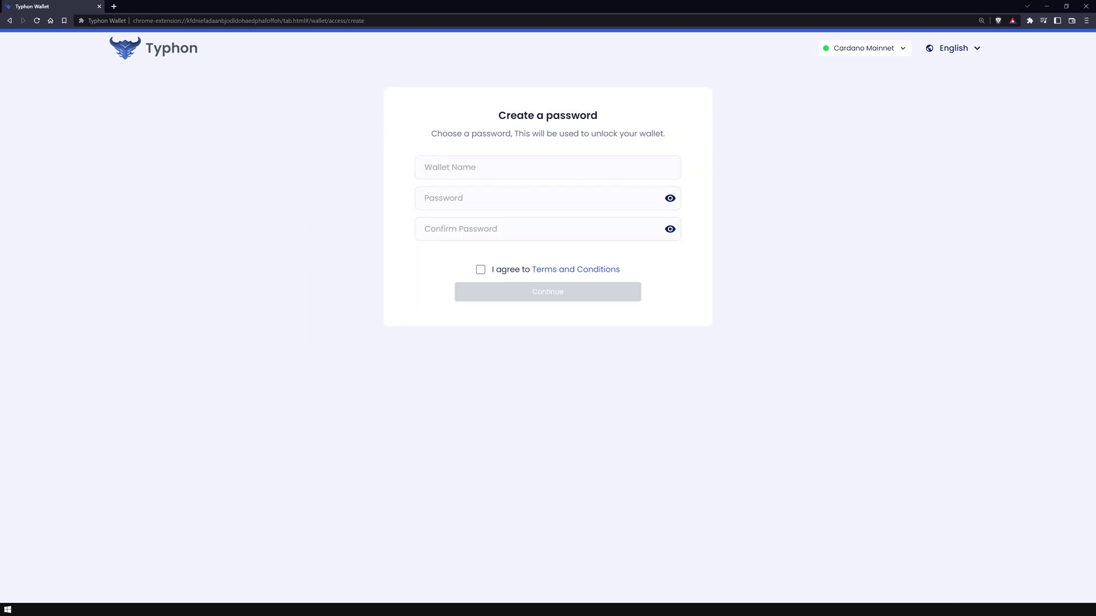
text(My Wallet)
click(434, 198)
text(•••••••••••••)
click(433, 229)
text(••••••)
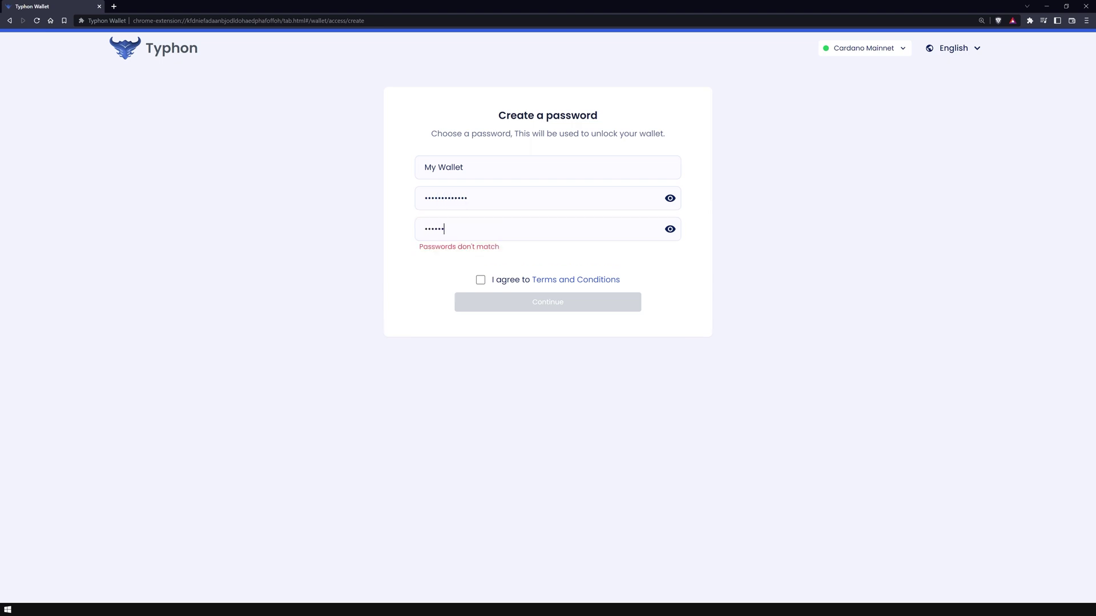
text(•••••••)
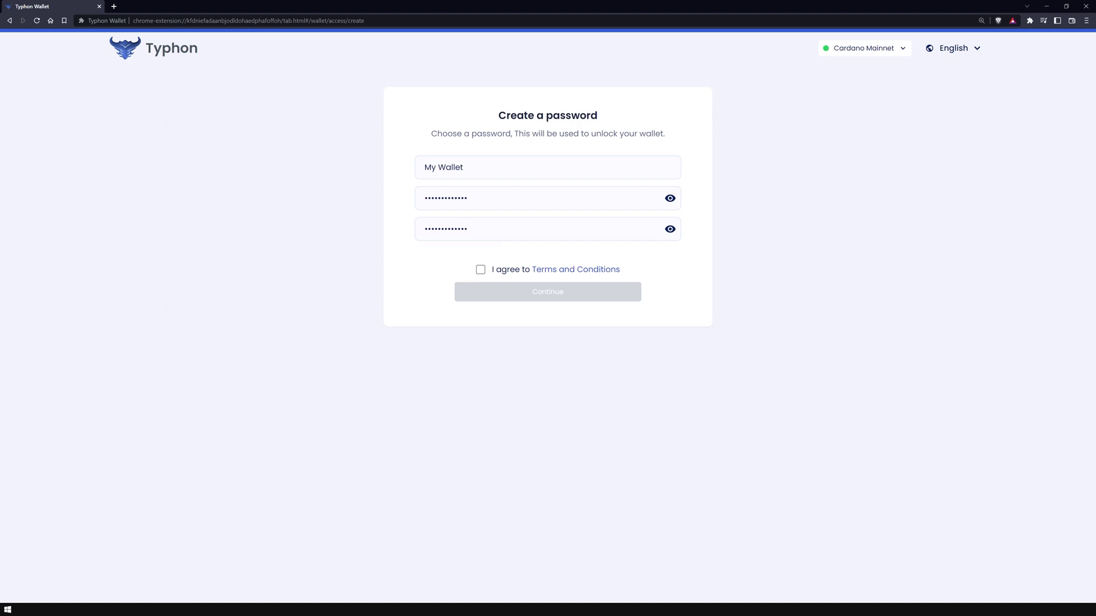
click(481, 269)
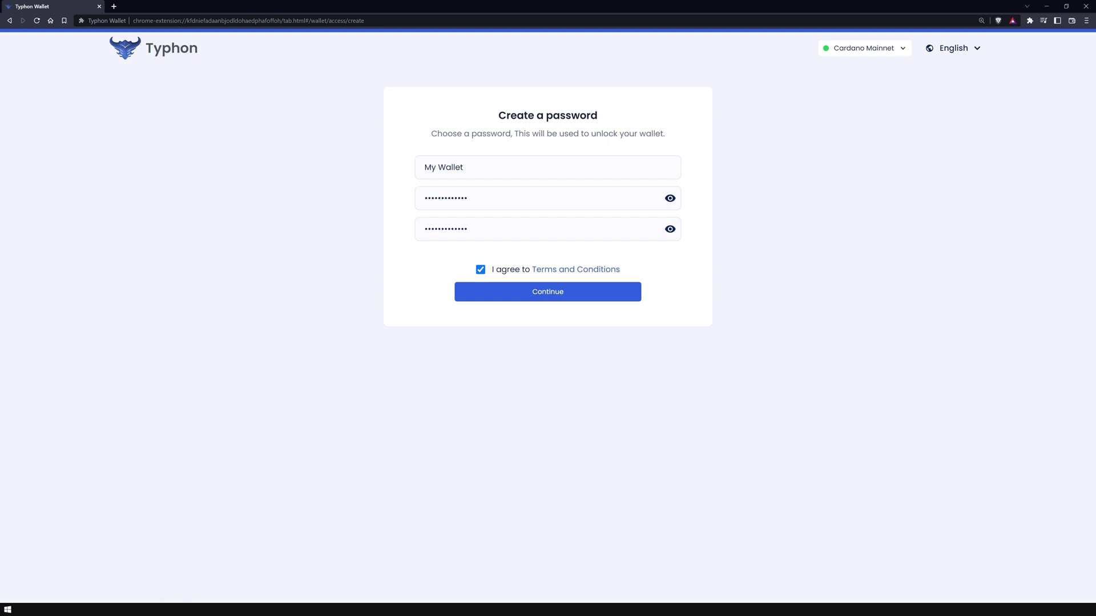
key(Return)
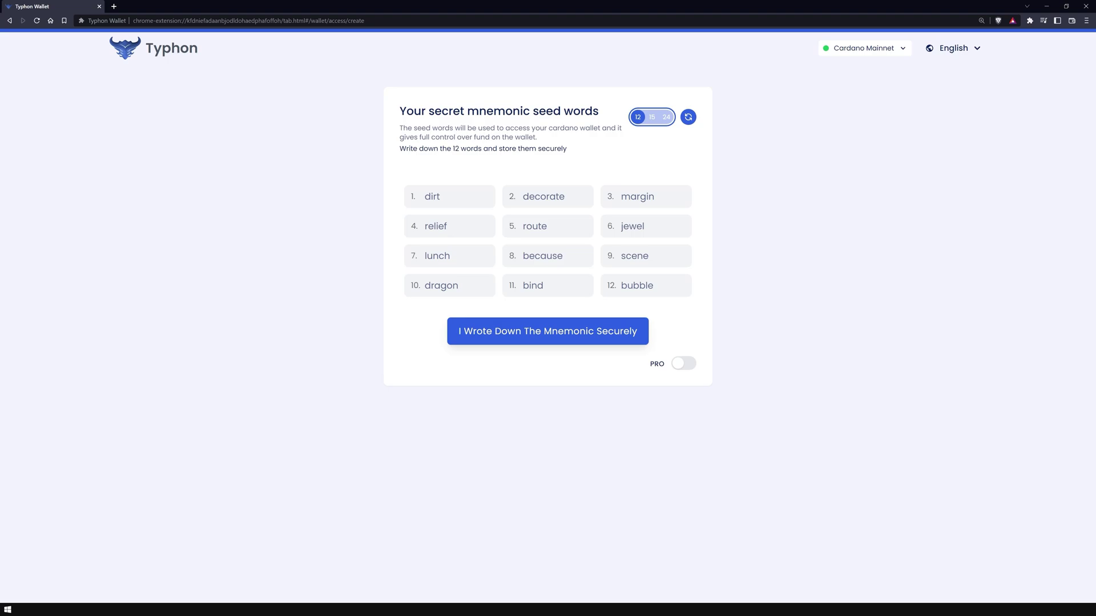
Regenerate the secret mnemonic as 24 words instead of 12.
click(652, 117)
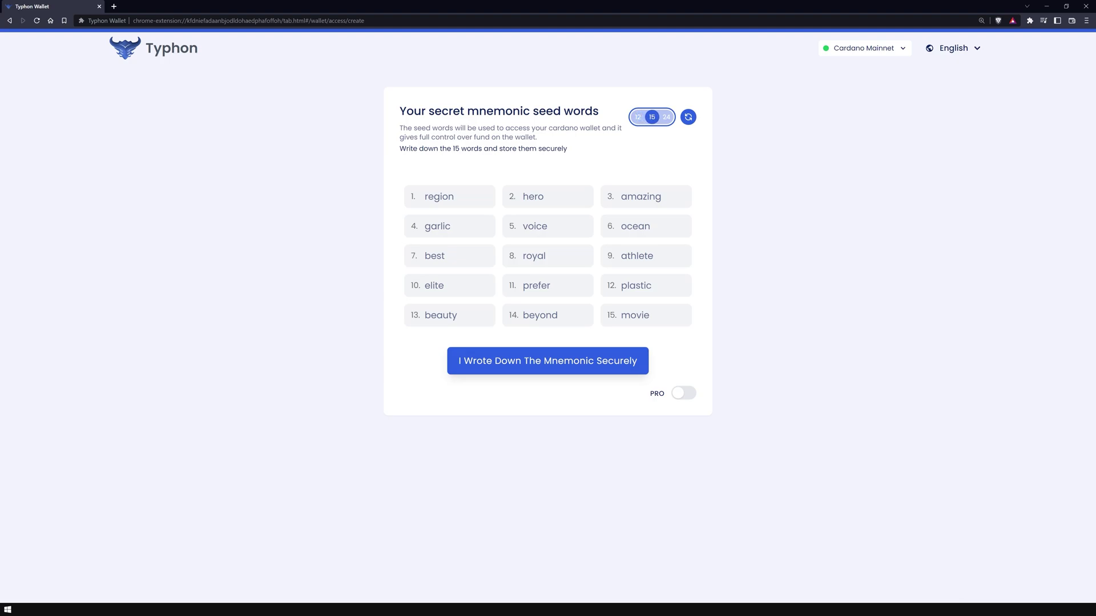
click(666, 117)
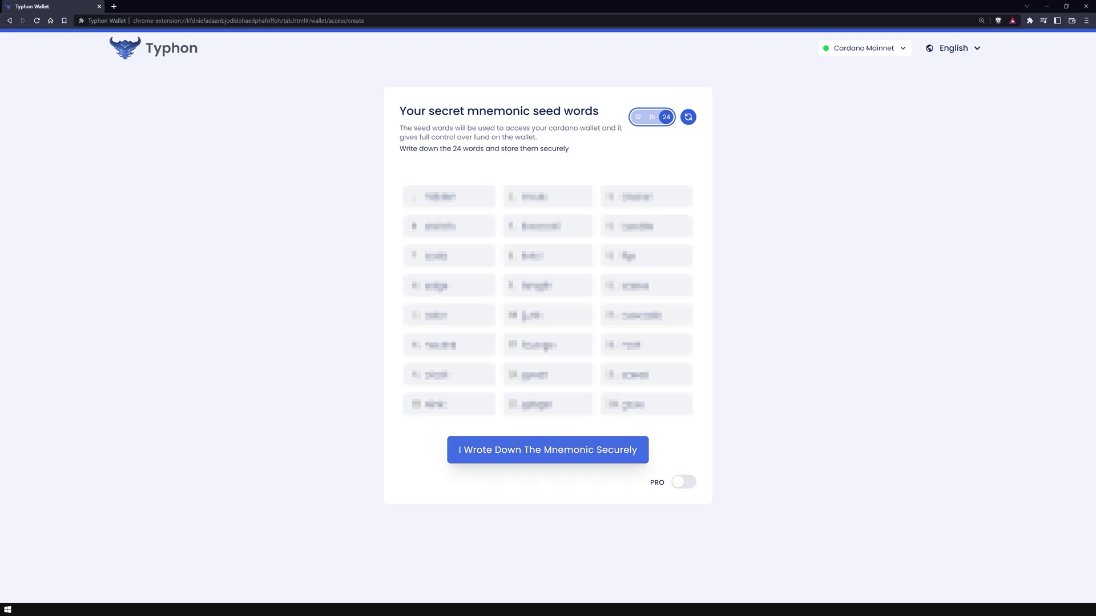
Confirm the mnemonic was written down, then fill in the five missing seed words and submit.
click(548, 449)
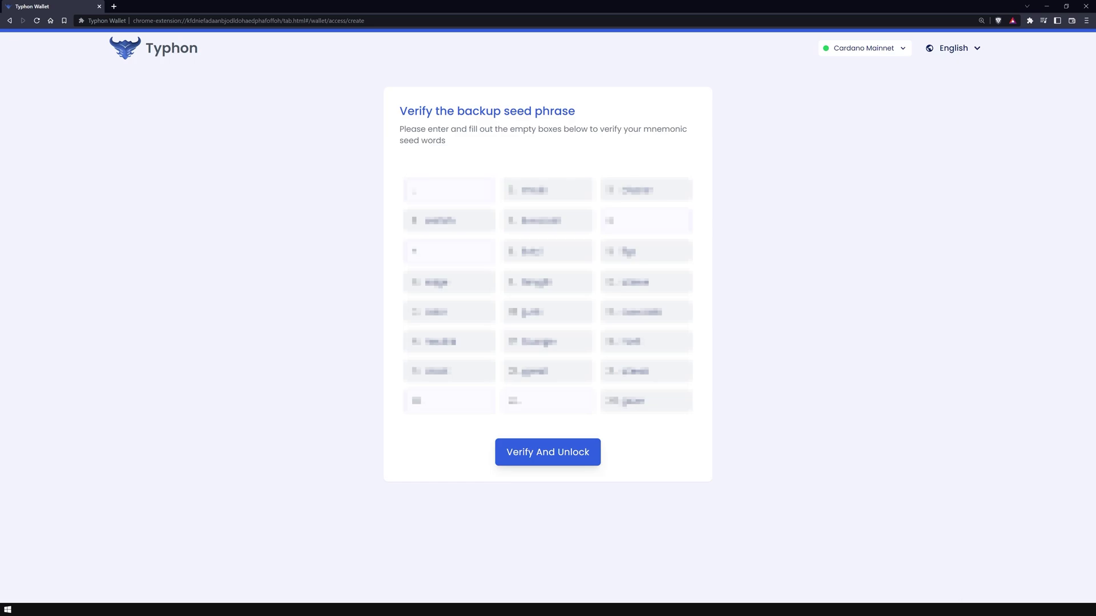
click(449, 190)
key(Return)
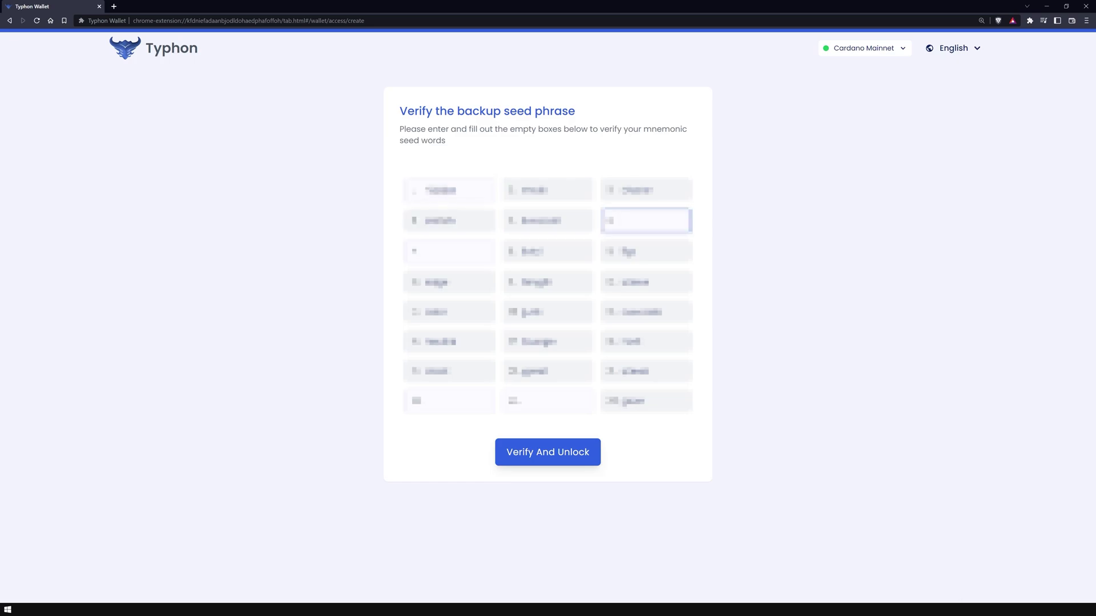
key(Return)
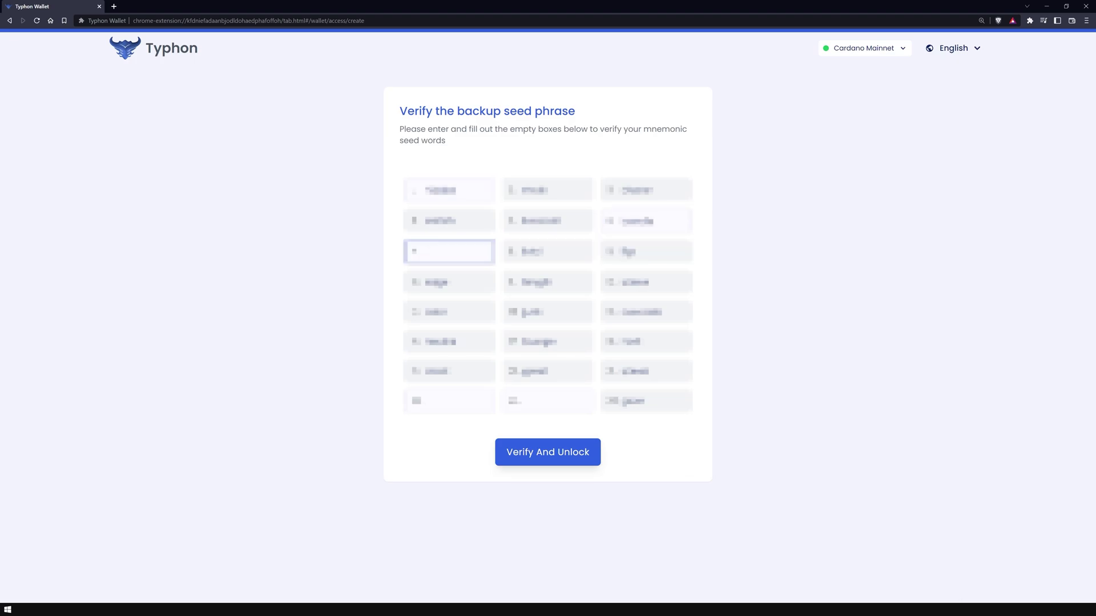
key(Return)
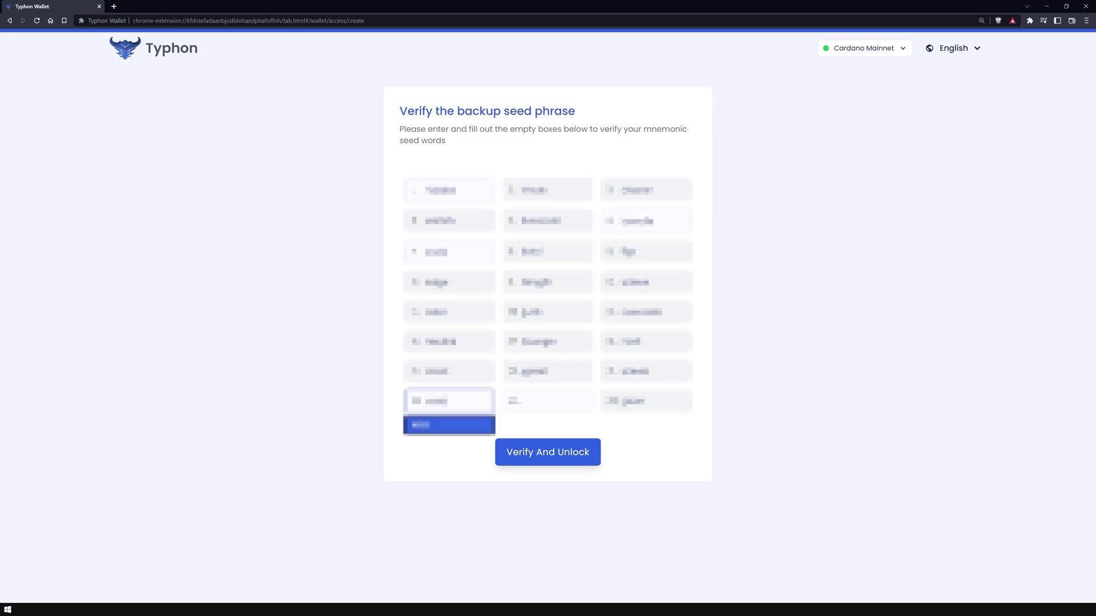
key(Return)
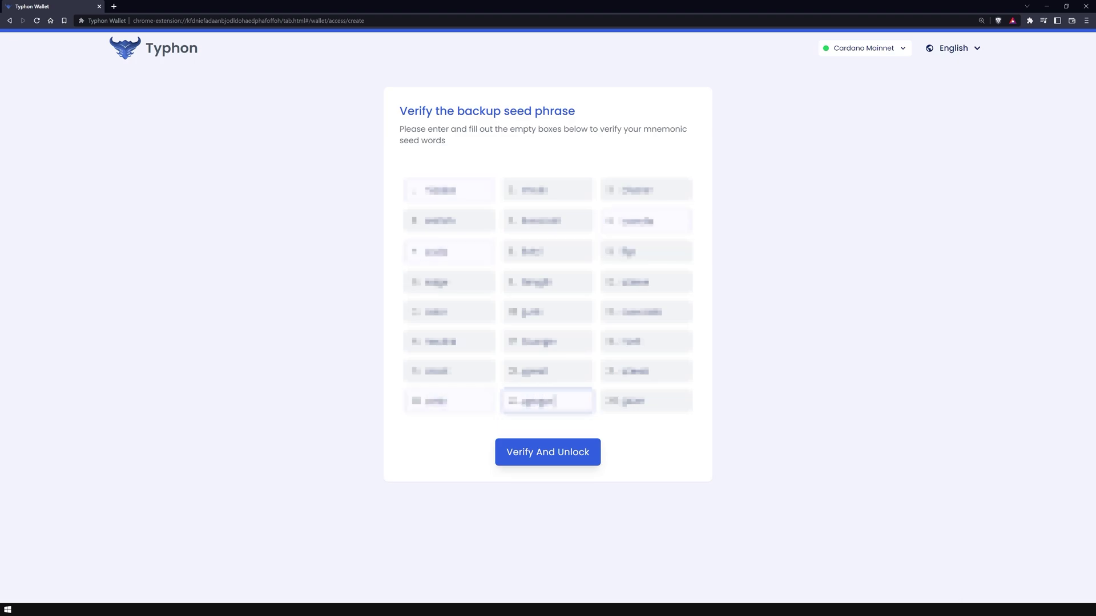
key(Return)
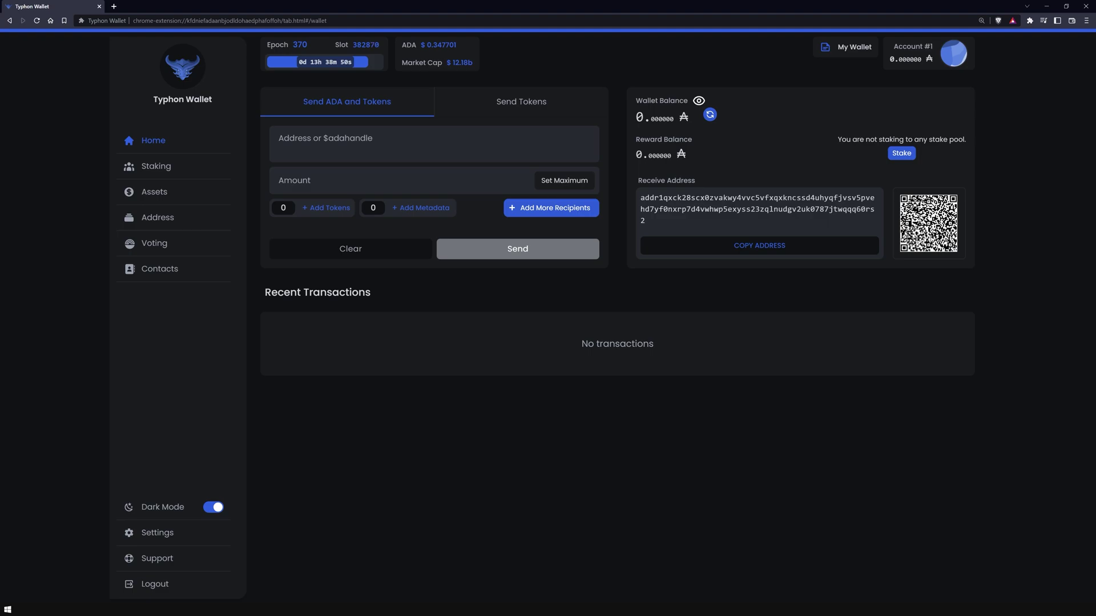
Open Settings to see English as the language and 0 ADA collateral.
click(157, 532)
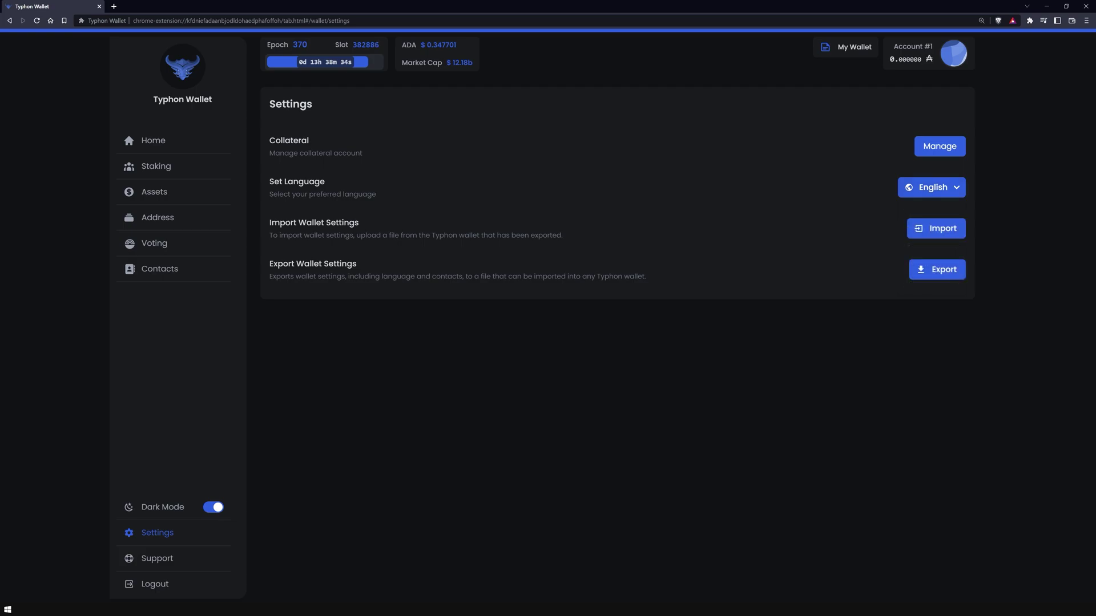
Go back to the Home dashboard showing the 0 balance.
click(152, 141)
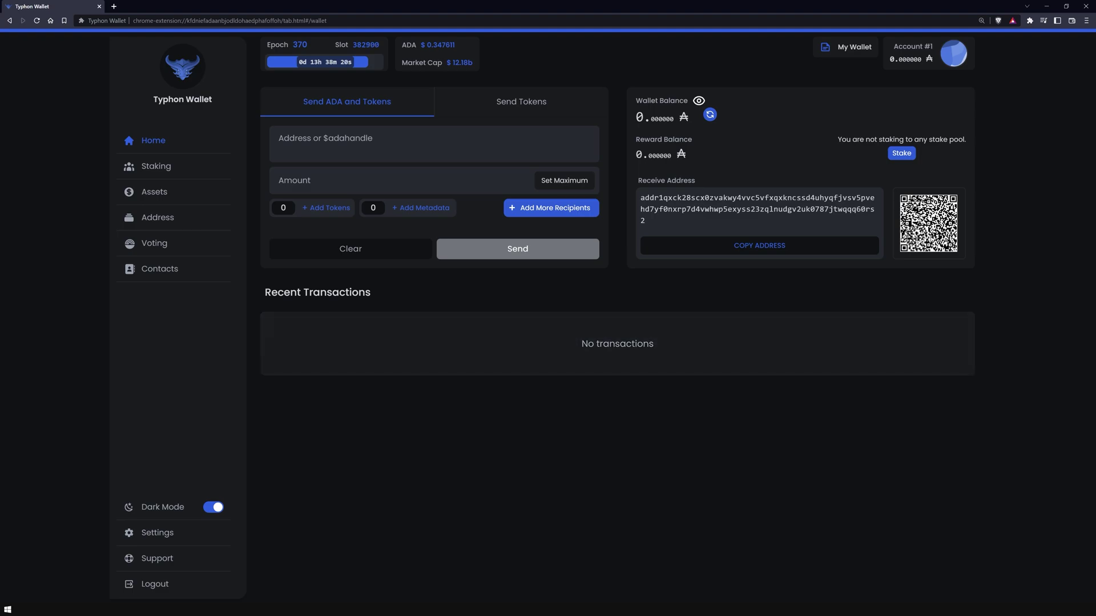
Open the Staking page showing the 5 ada staking minimum.
click(156, 166)
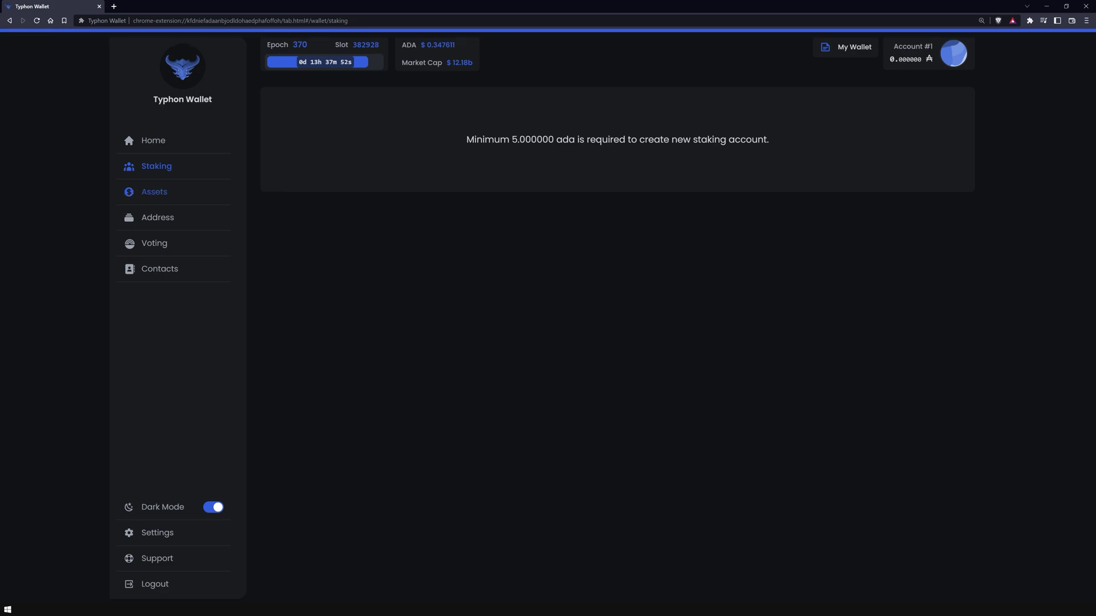
View the Assets section, then open details for the first receiving address.
click(154, 192)
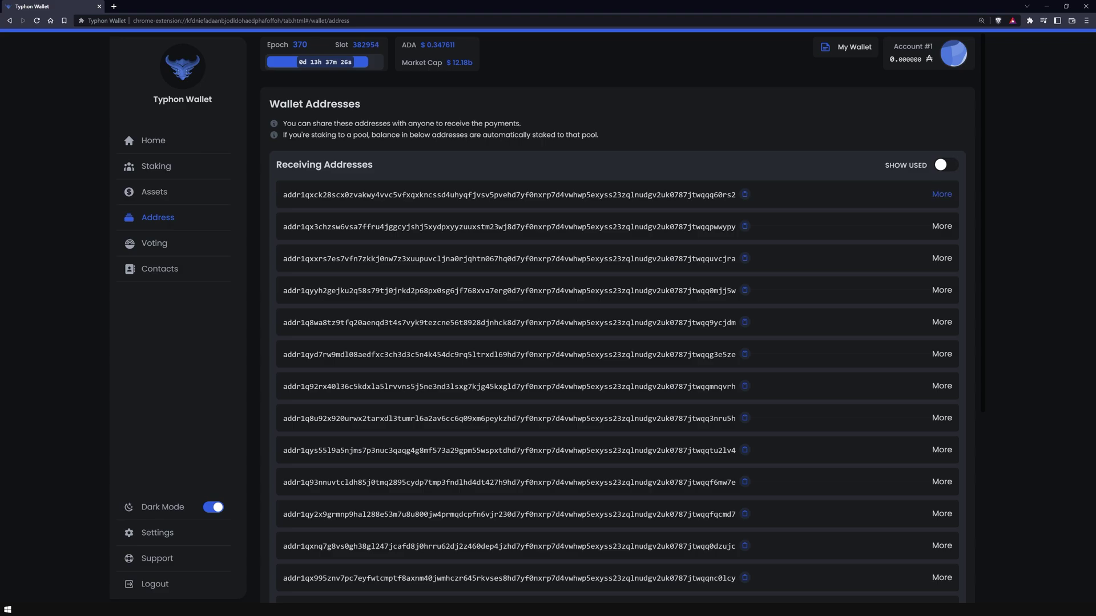
click(941, 194)
Open Voting Registration to see the Catalyst app step and Fund9 dates.
click(154, 243)
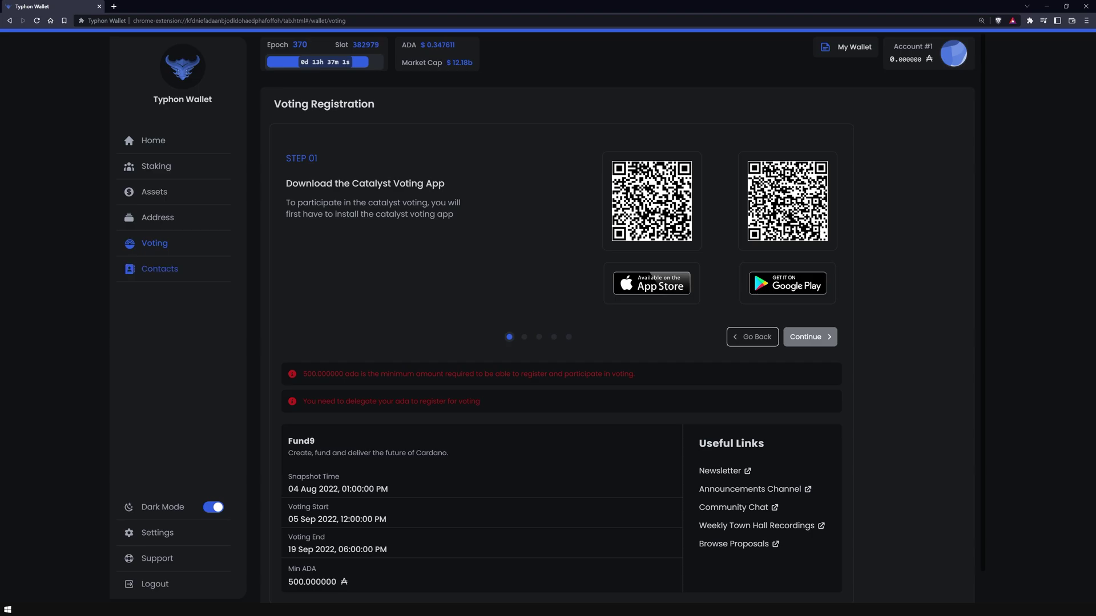
View the empty Contacts list in the sidebar, then go back to the Home dashboard.
click(159, 269)
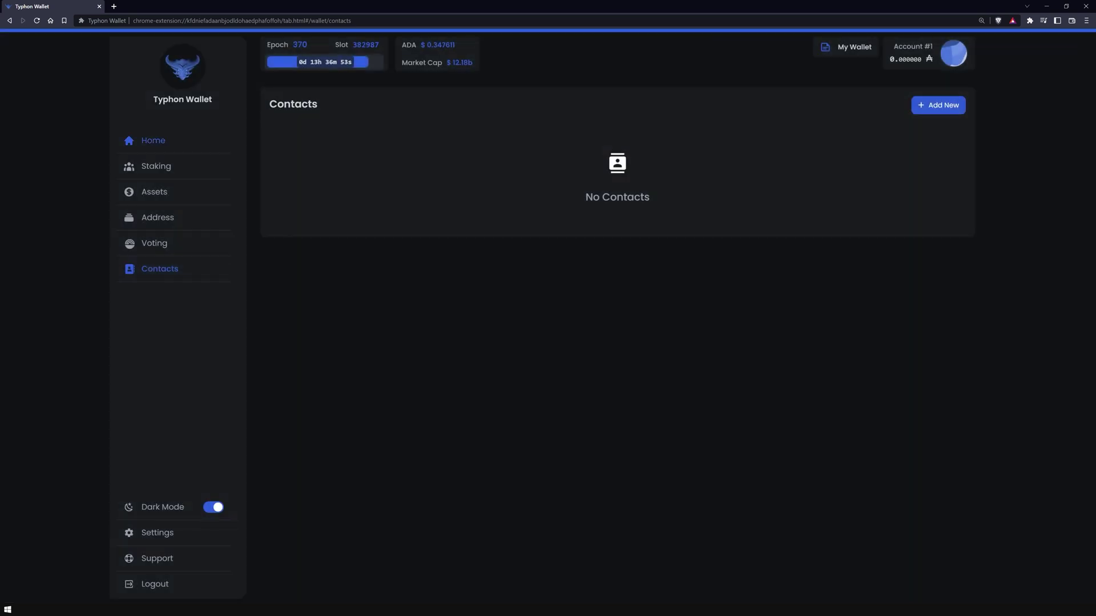
click(153, 140)
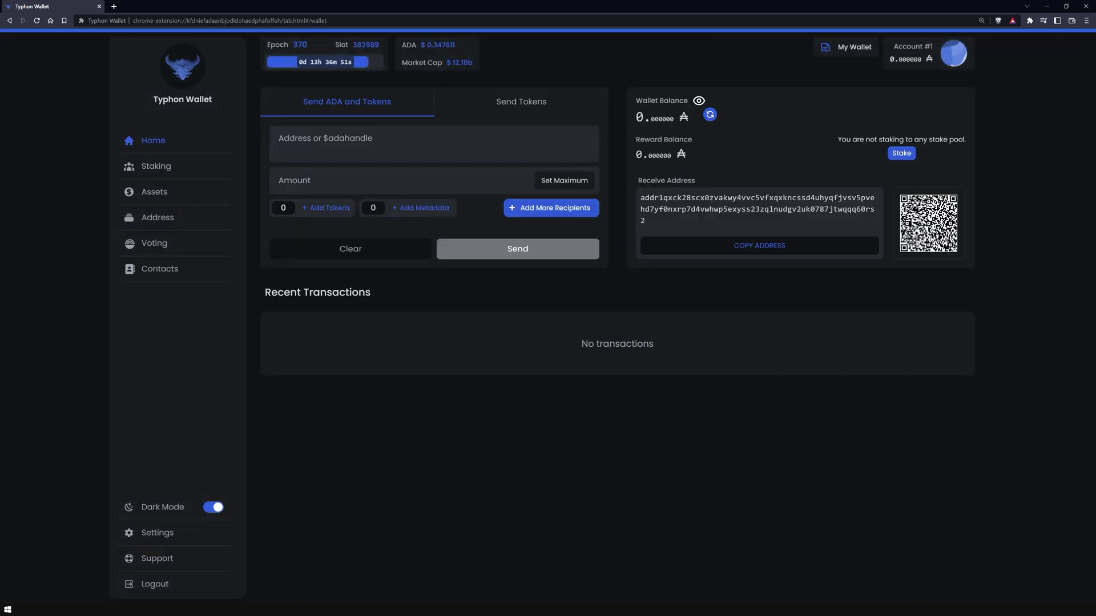